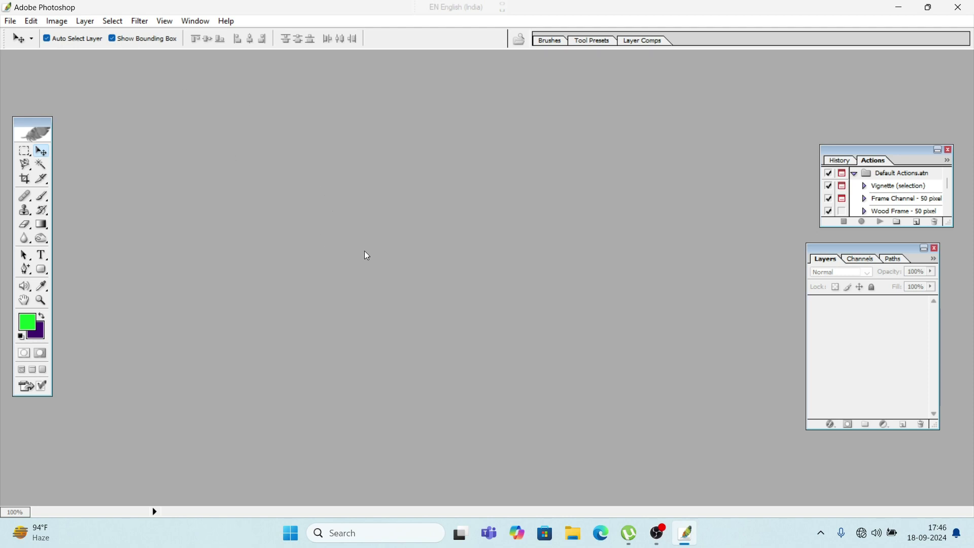
Open sexod_512.jpg from the Desktop and move its window toward the centre of the workspace.
click(10, 23)
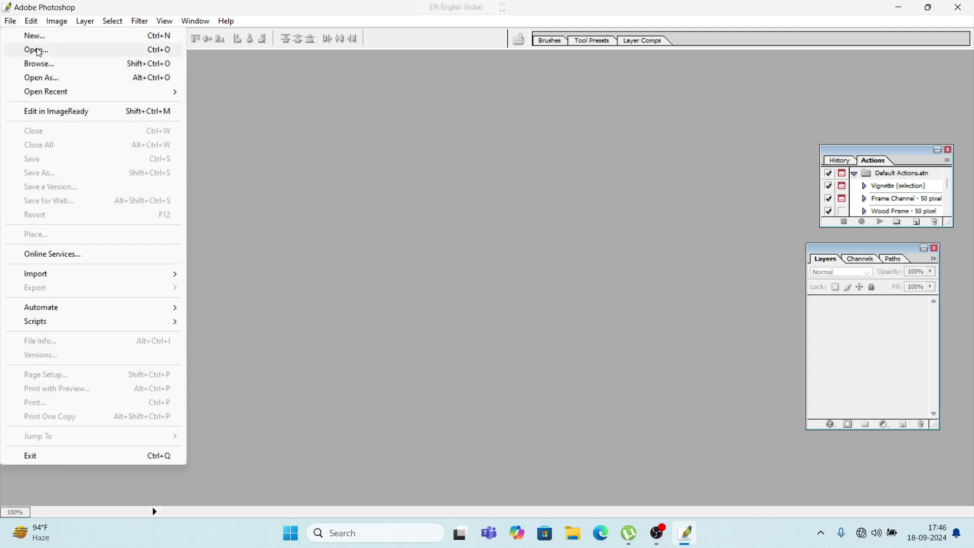
click(35, 51)
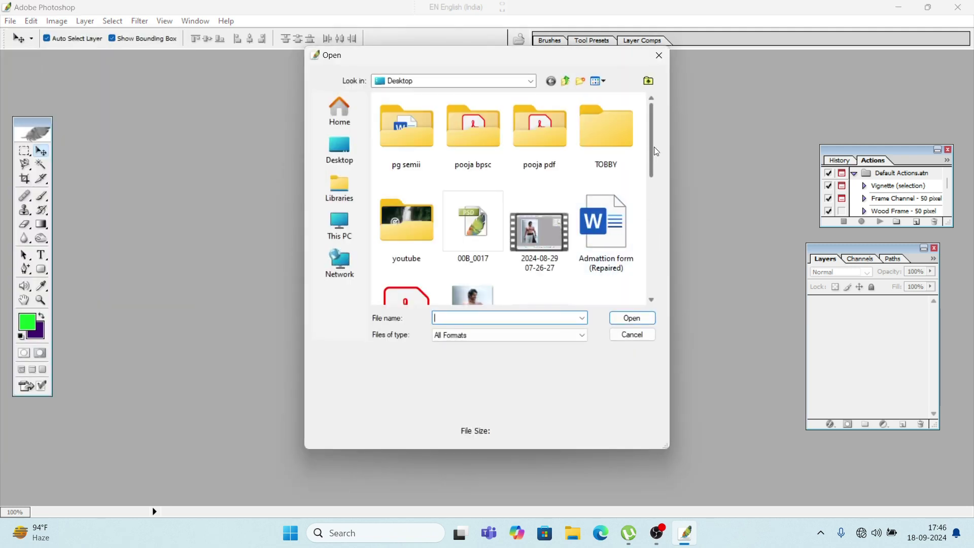
scroll(655, 151, down, 5)
click(407, 264)
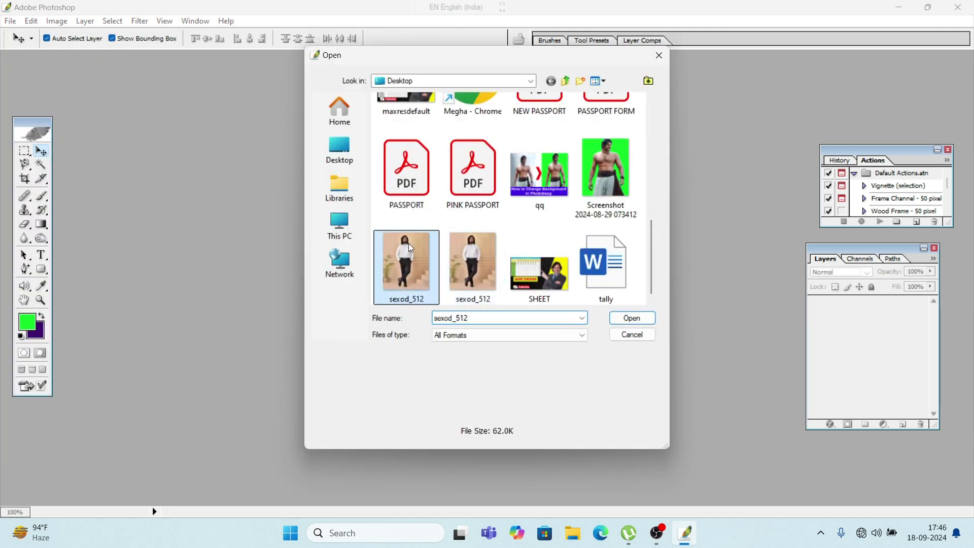
click(632, 318)
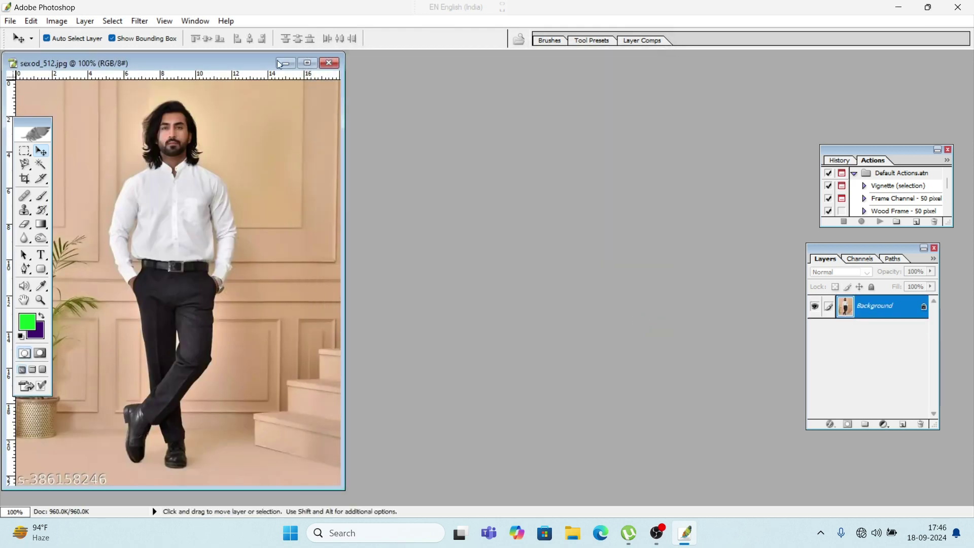
drag(190, 59, 334, 59)
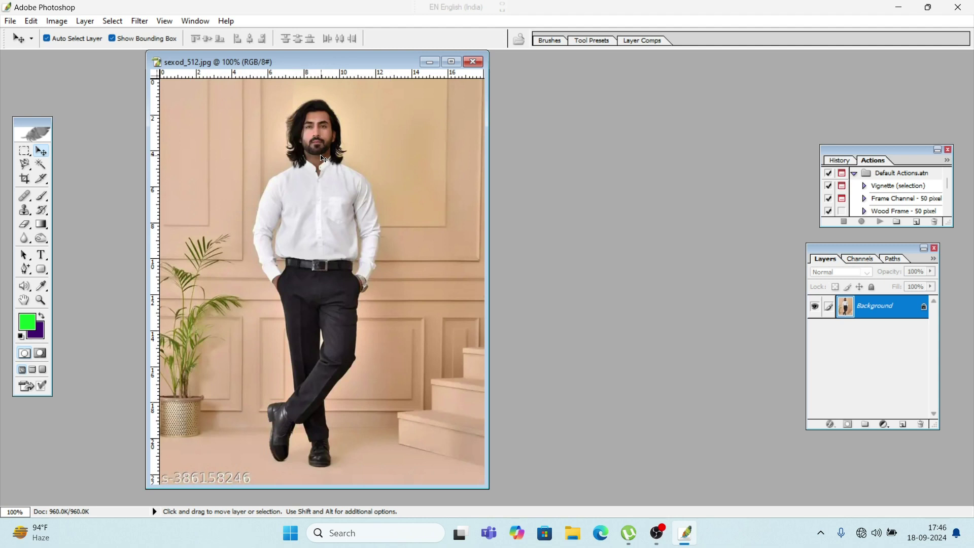
click(24, 179)
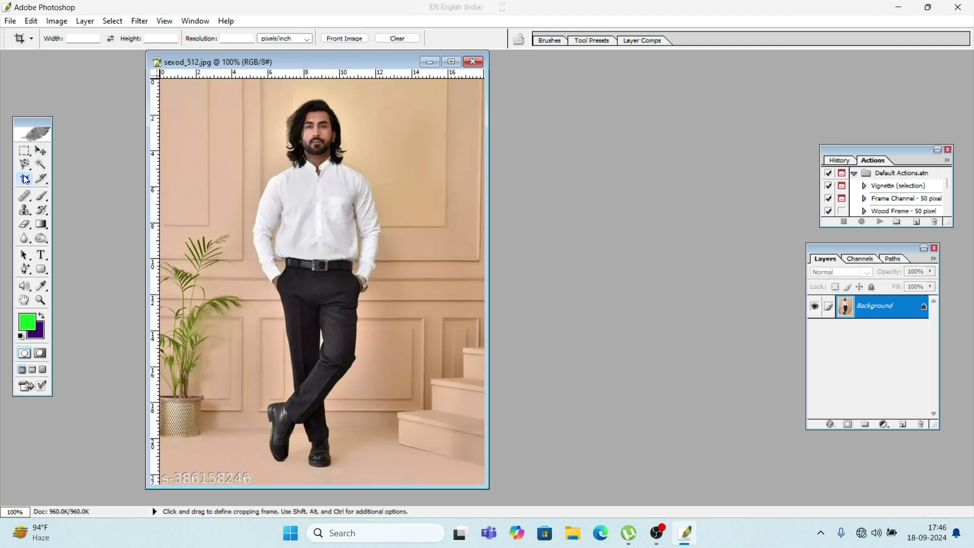
Crop the portrait to the man's head and upper torso, then reposition its window.
drag(238, 99, 407, 254)
drag(407, 253, 397, 254)
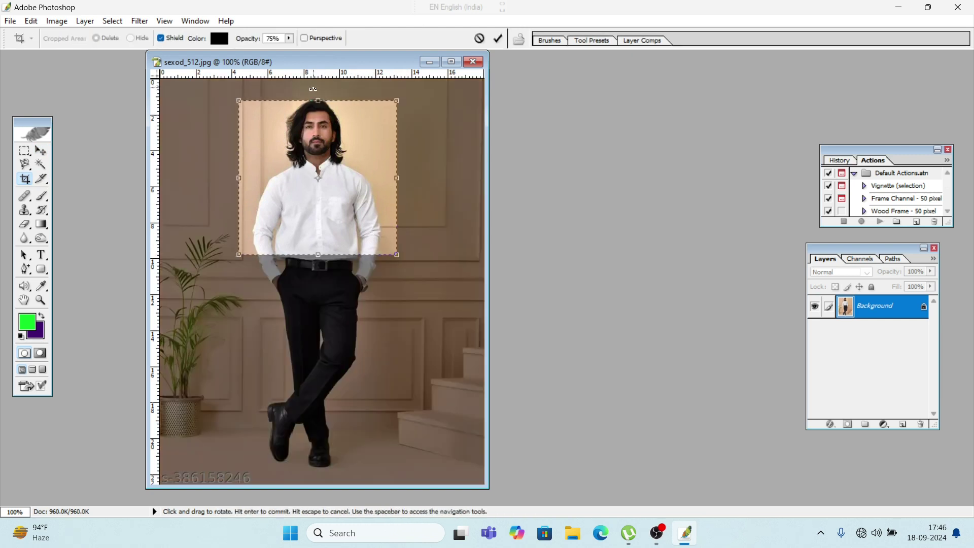
drag(318, 103, 318, 100)
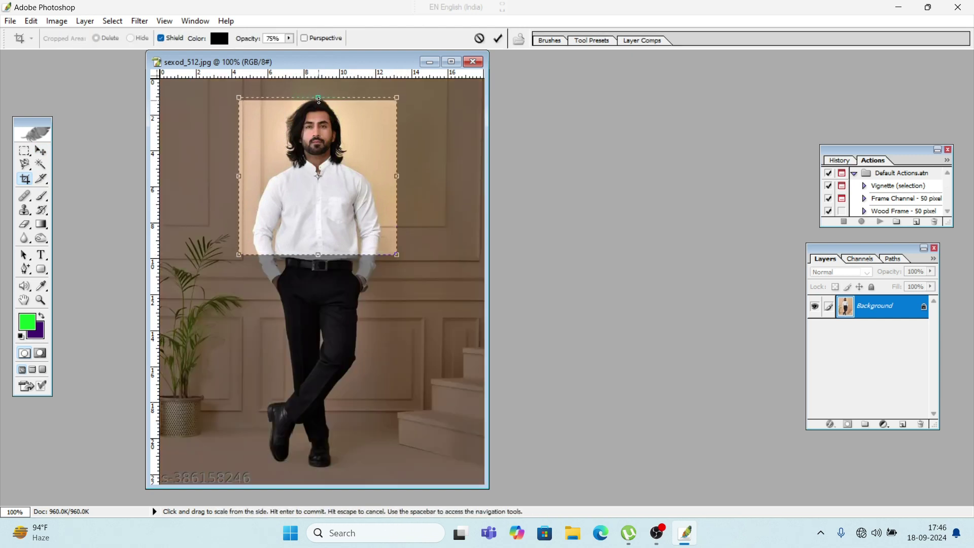
click(499, 39)
drag(222, 64, 275, 132)
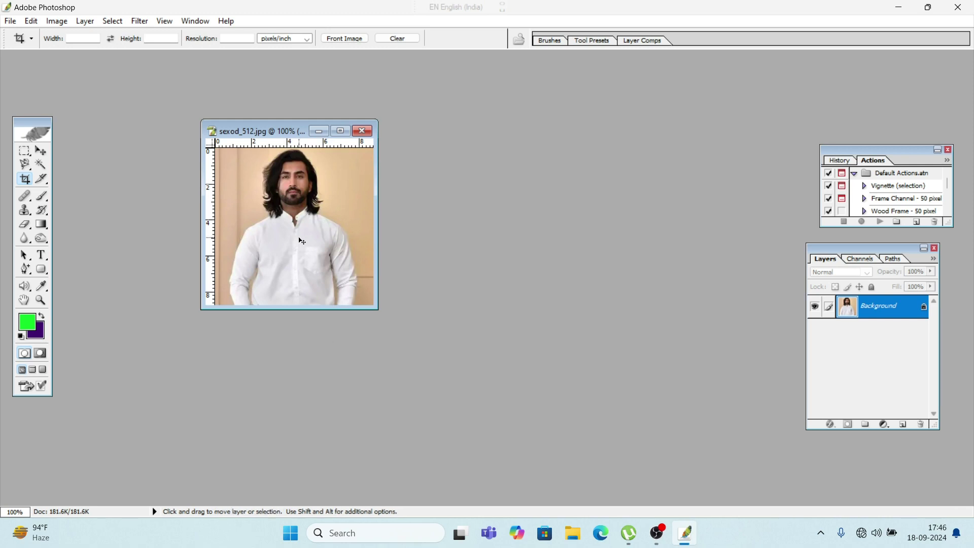
key(ctrl+m)
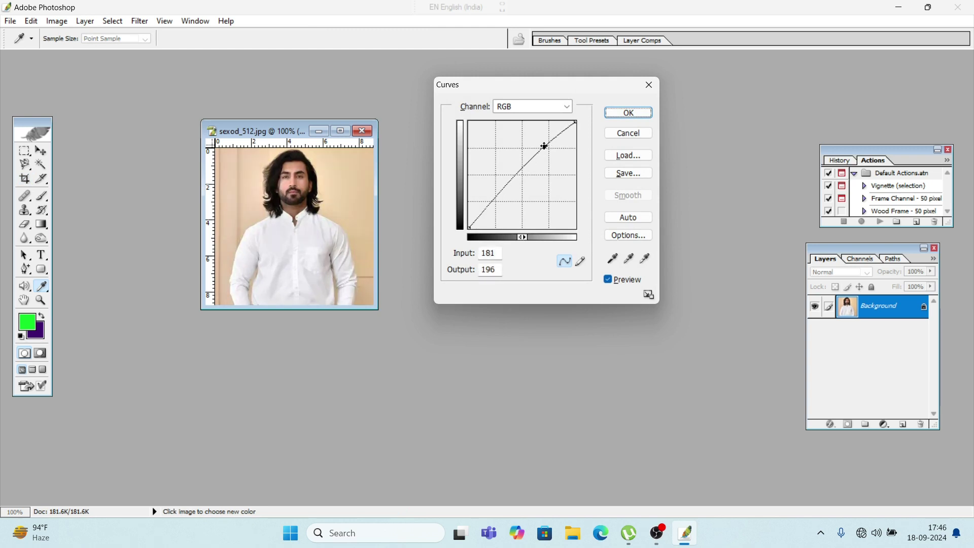
Apply a Curves adjustment raising input 172 to output 199 to brighten the portrait.
mouse_move(544, 146)
mouse_down()
mouse_move(557, 157)
mouse_move(532, 137)
mouse_move(541, 145)
mouse_up()
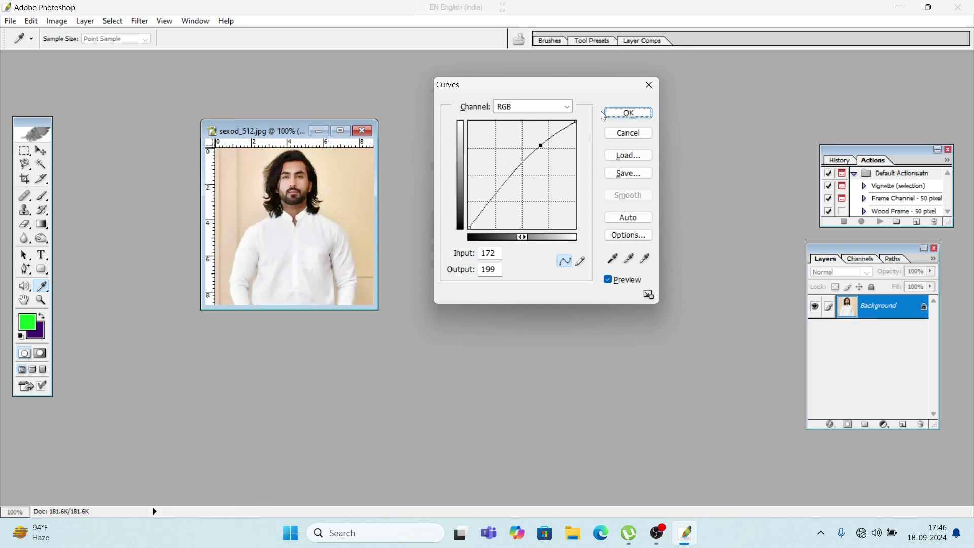
click(628, 112)
Create a new white A4 document, 210 × 297 mm at 300 pixels/inch, beside the portrait.
key(c)
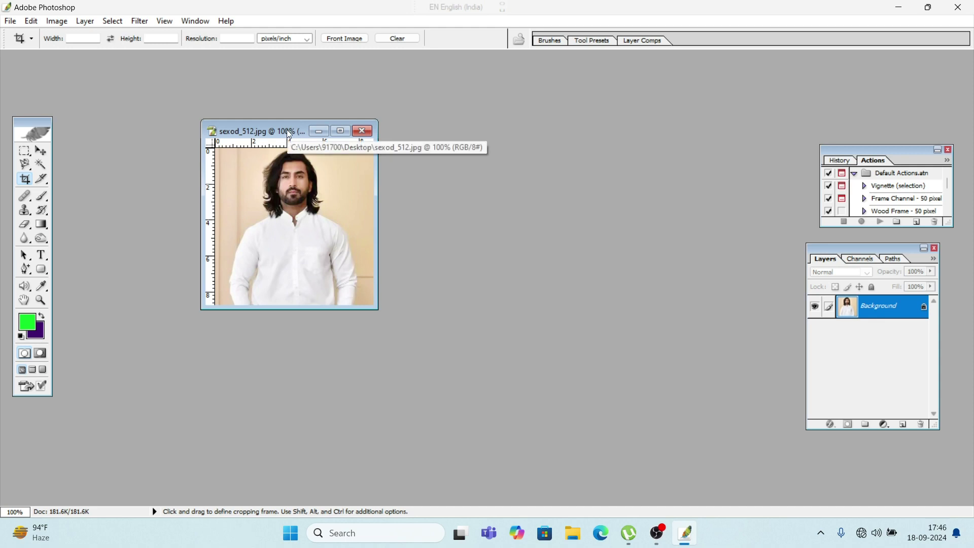
drag(287, 131, 215, 115)
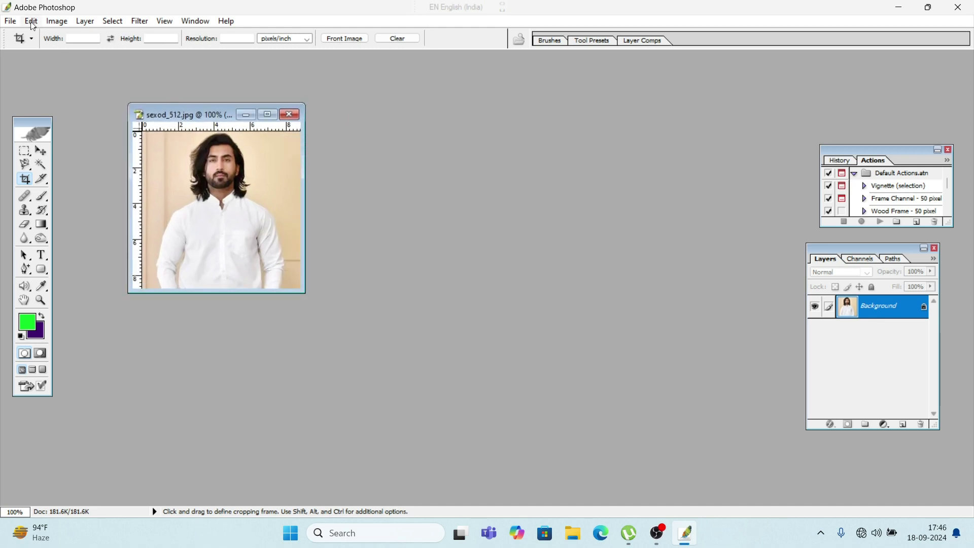
click(11, 21)
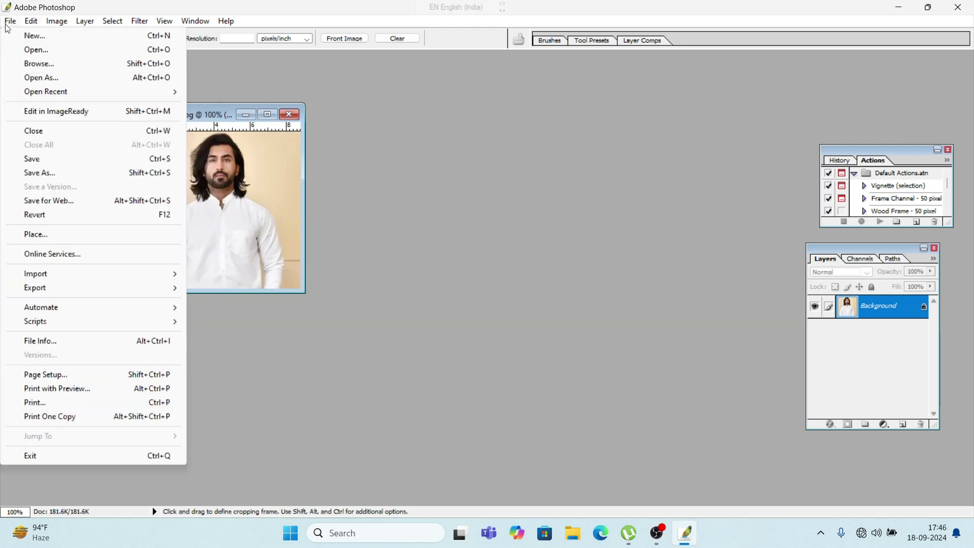
click(29, 36)
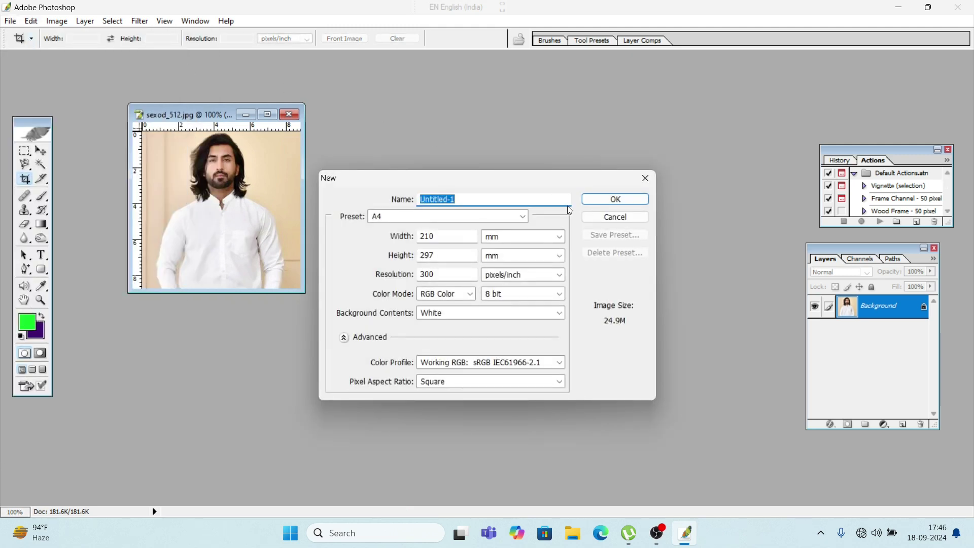
click(522, 216)
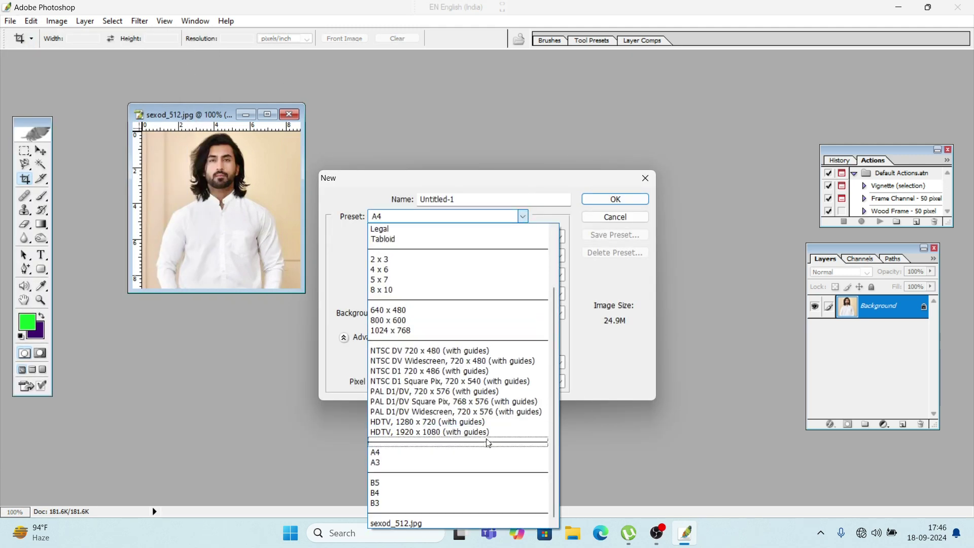
click(414, 451)
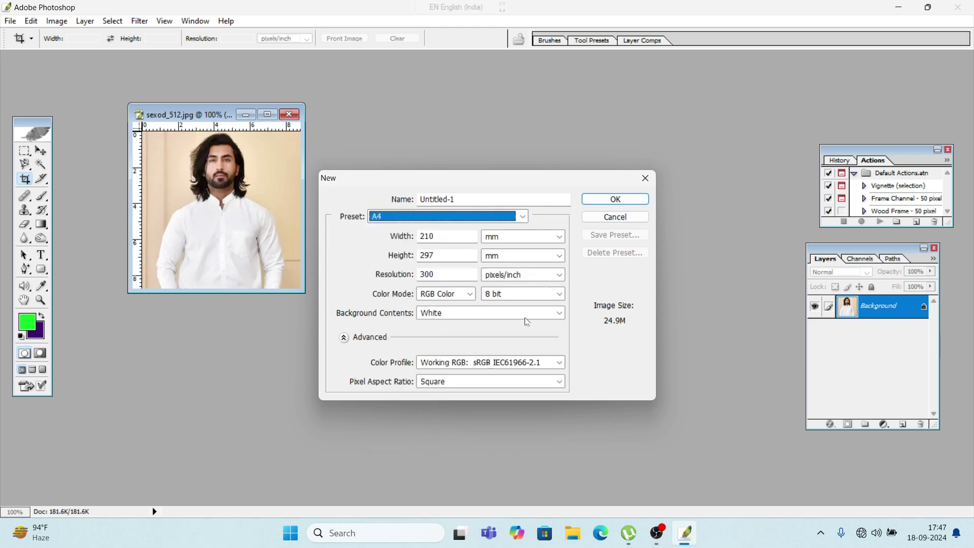
click(597, 201)
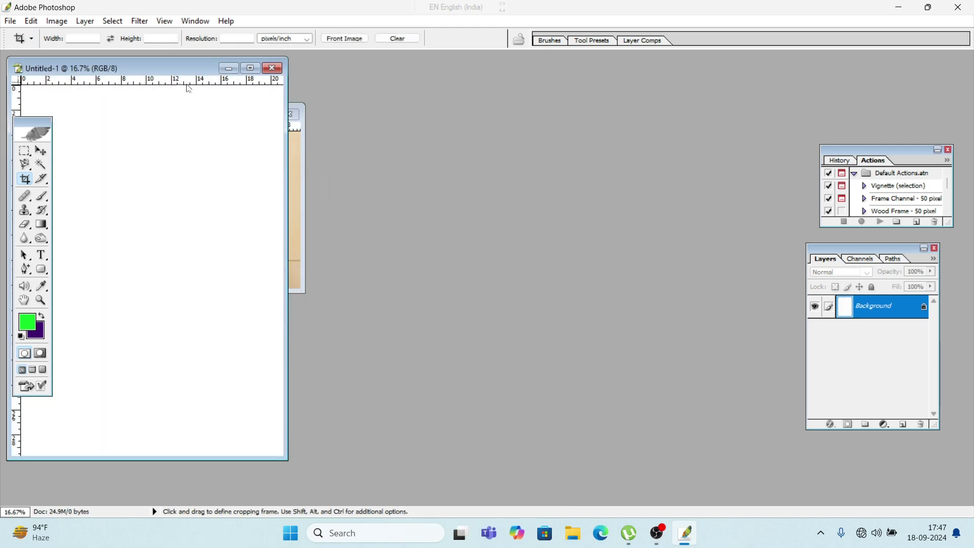
drag(171, 72, 545, 80)
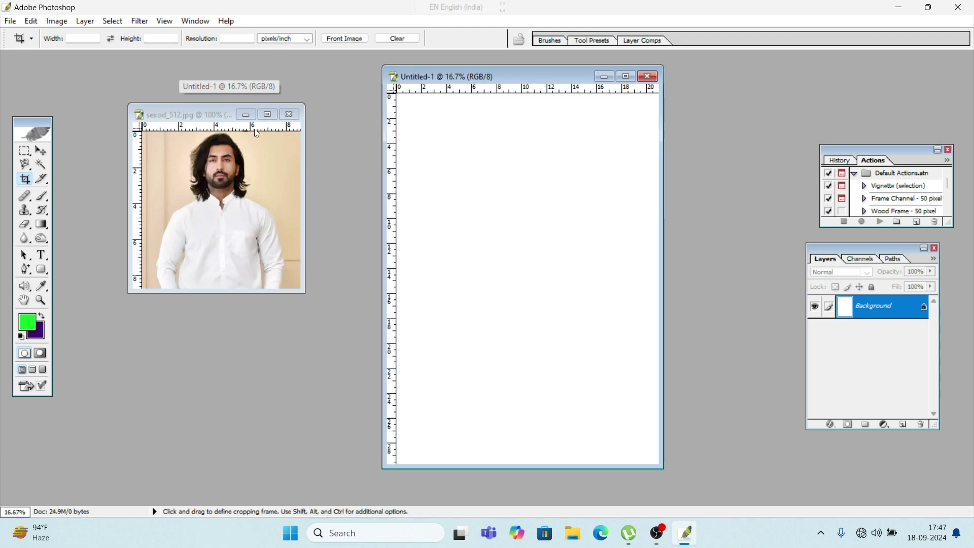
Copy the cropped portrait onto the A4 page as Layer 1 with the Move tool.
click(203, 118)
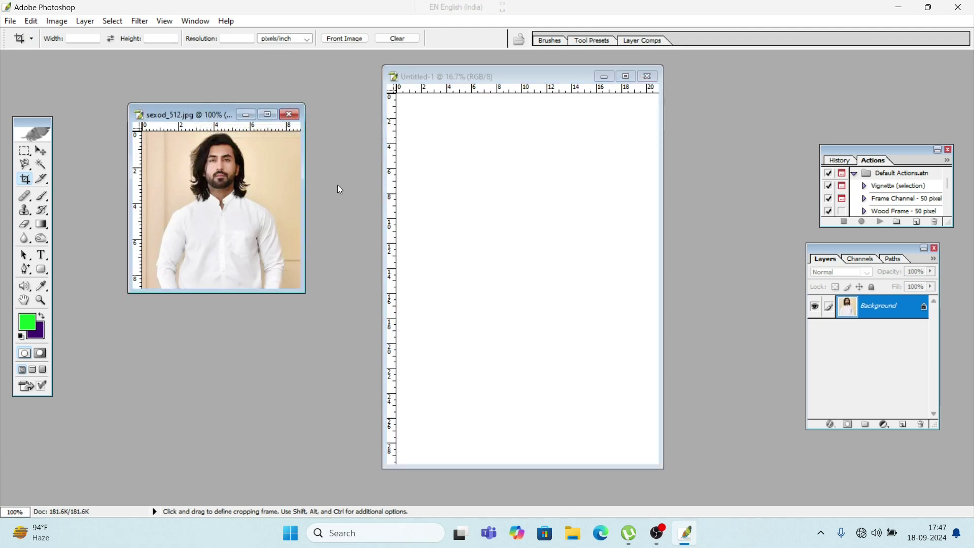
click(40, 153)
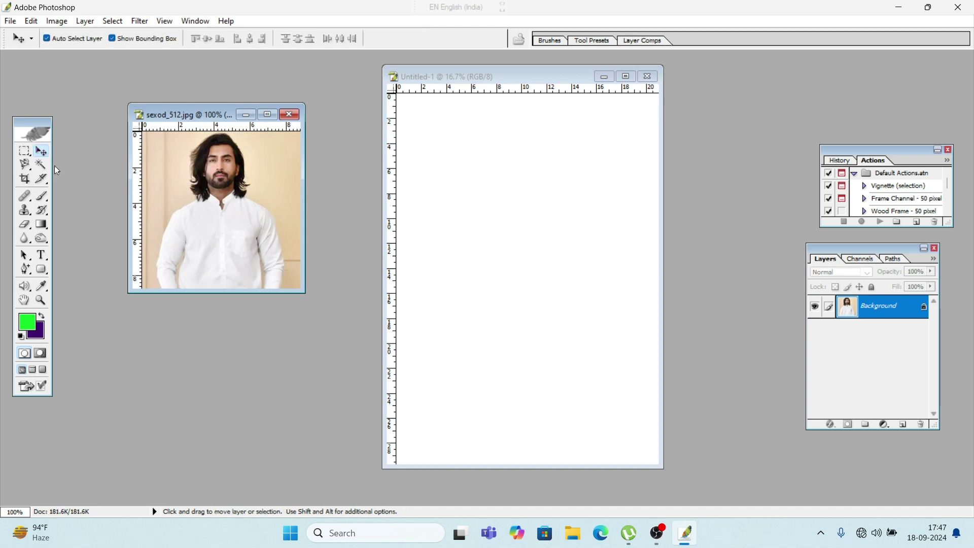
drag(211, 179, 458, 193)
Scale and reshape the placed portrait into a small photo in the page's top-left corner.
key(ctrl+t)
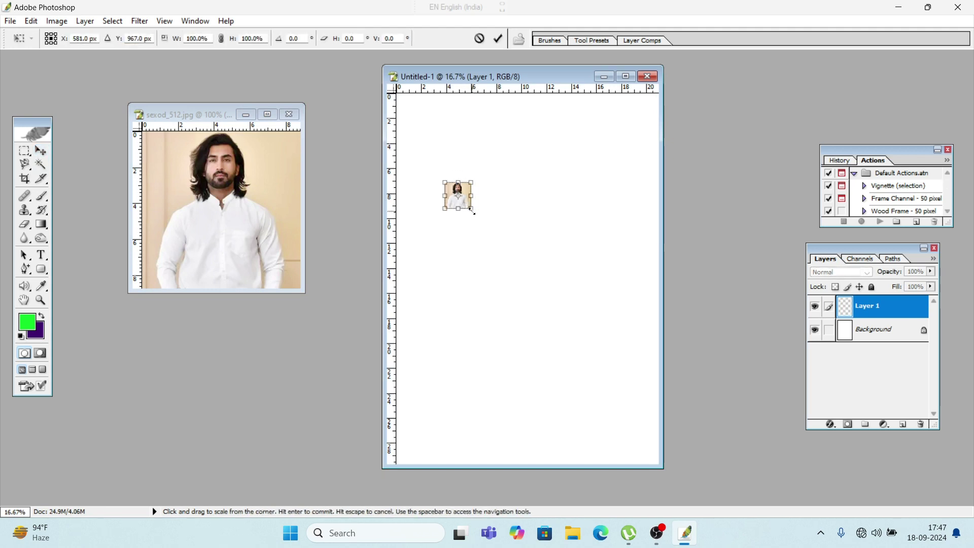
mouse_move(471, 208)
mouse_down()
mouse_move(532, 245)
mouse_move(475, 149)
mouse_up()
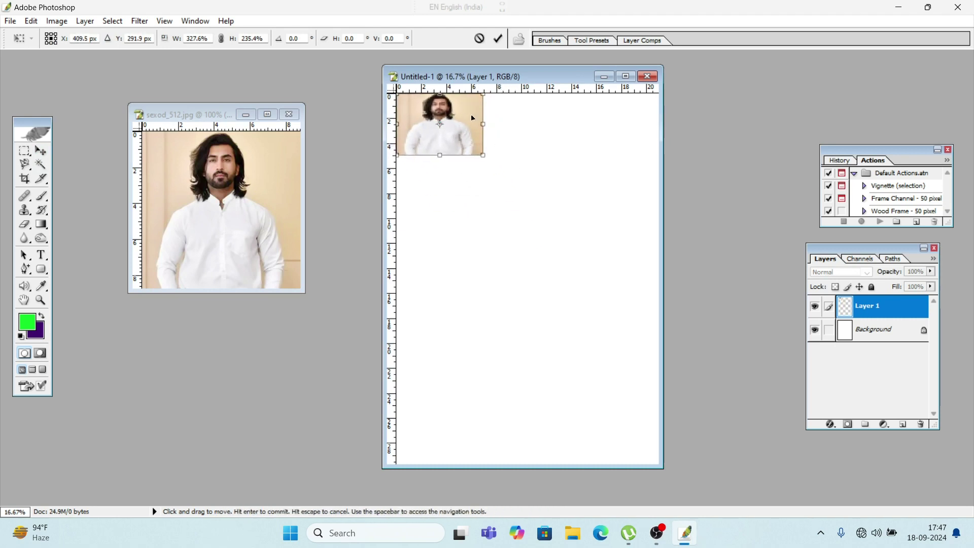
drag(482, 124, 460, 122)
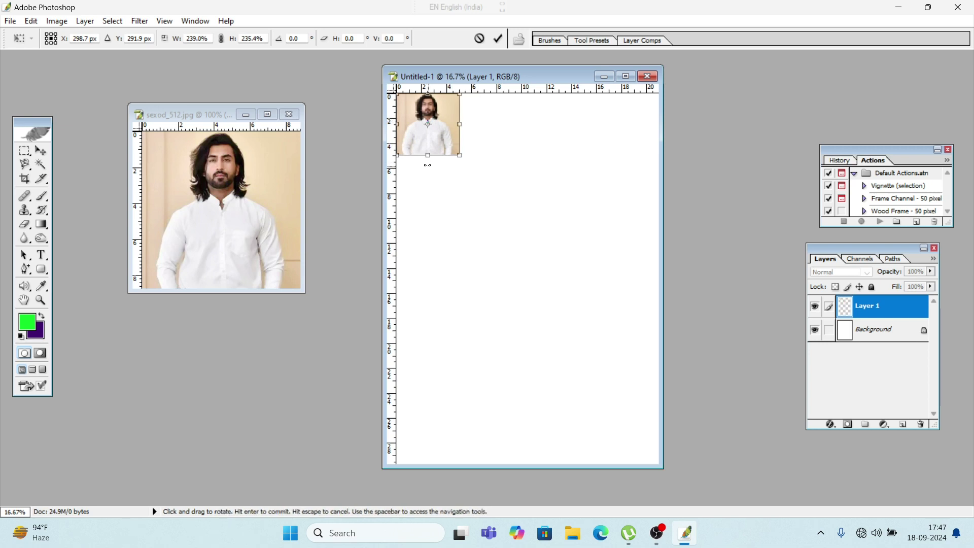
drag(429, 156, 428, 145)
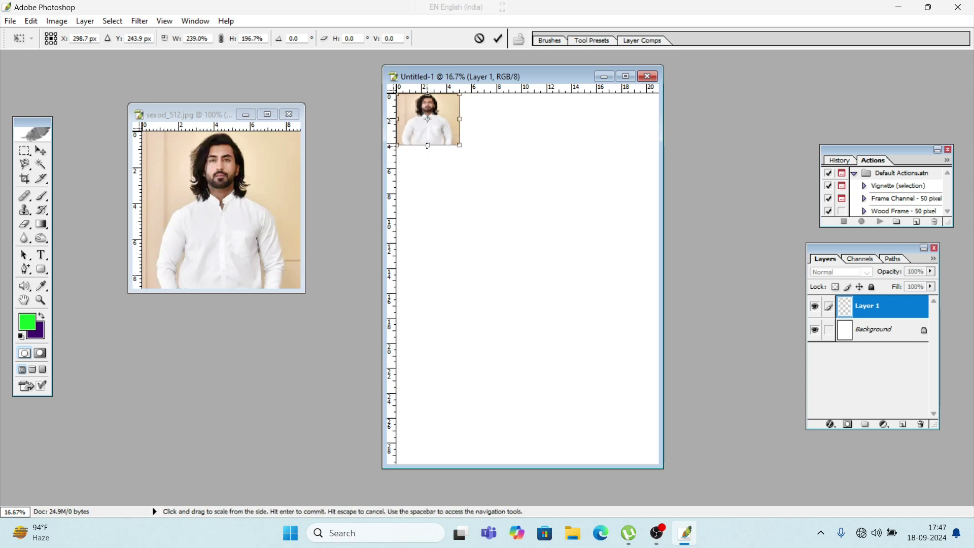
drag(428, 146, 428, 144)
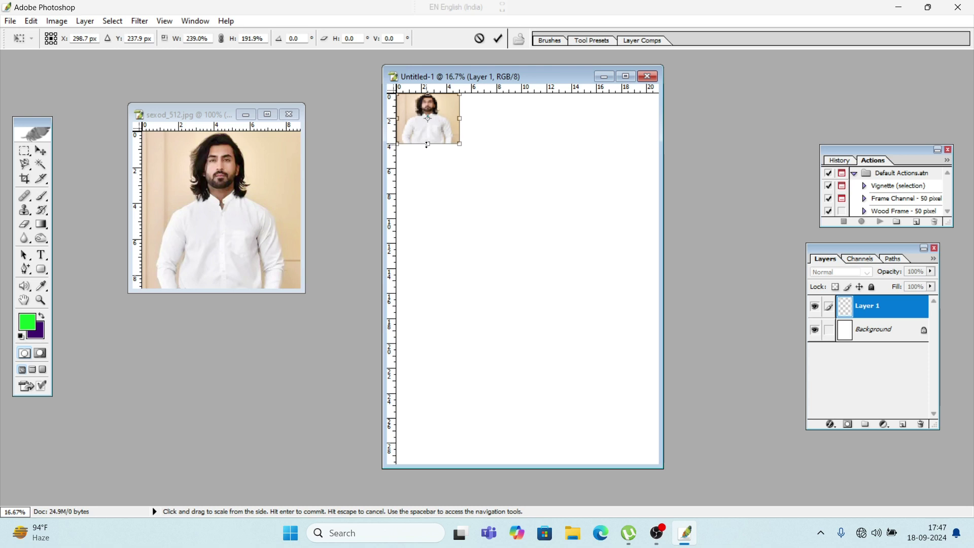
click(499, 41)
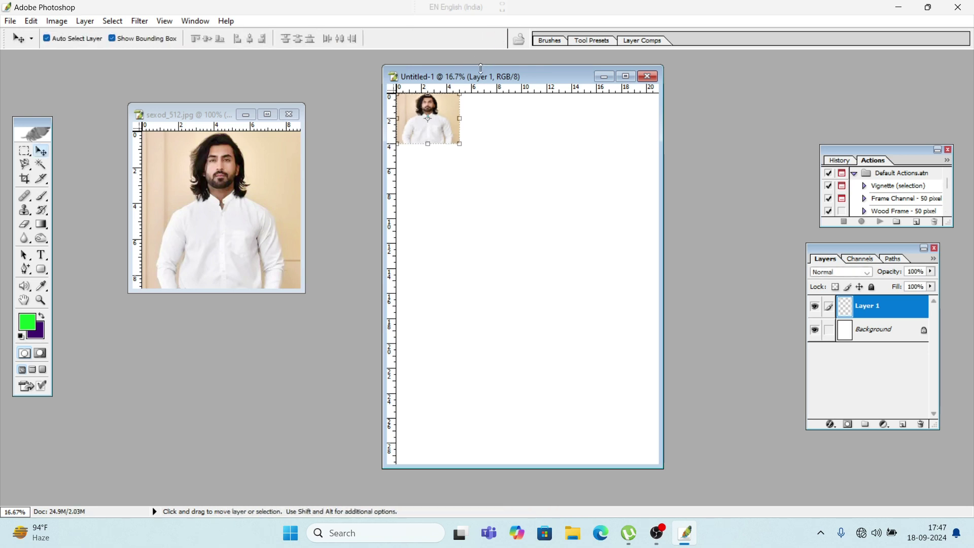
Maximize the A4 page, move the Actions panel beside it, and begin a new action.
click(626, 77)
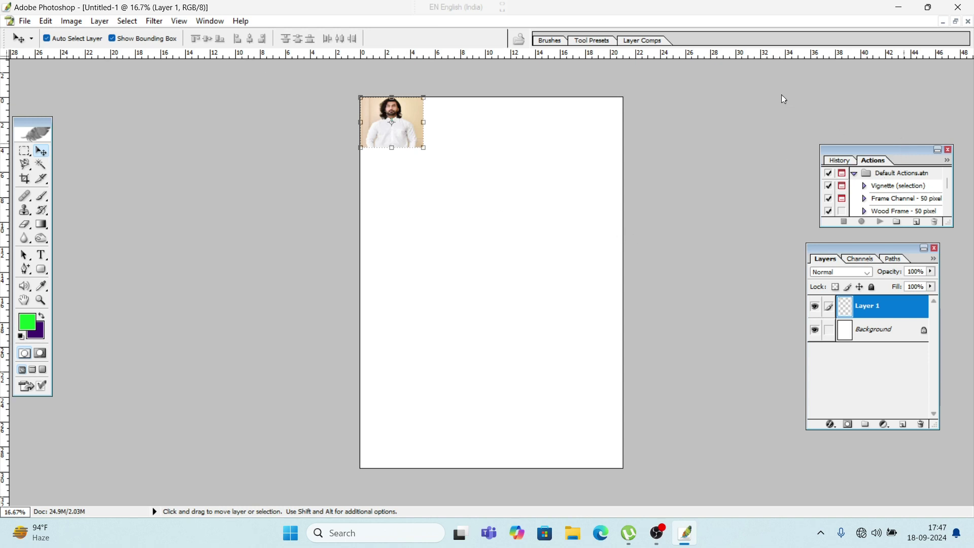
drag(903, 149, 782, 94)
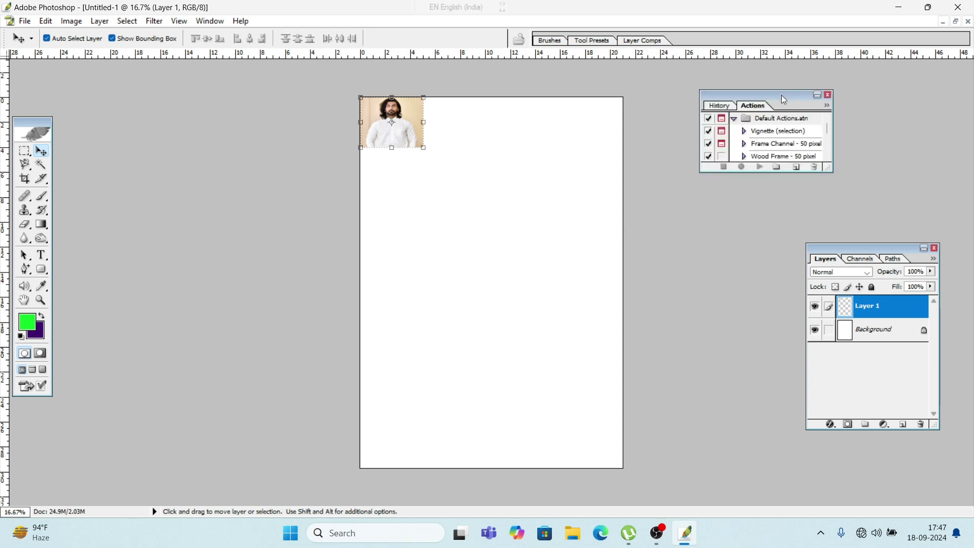
click(797, 168)
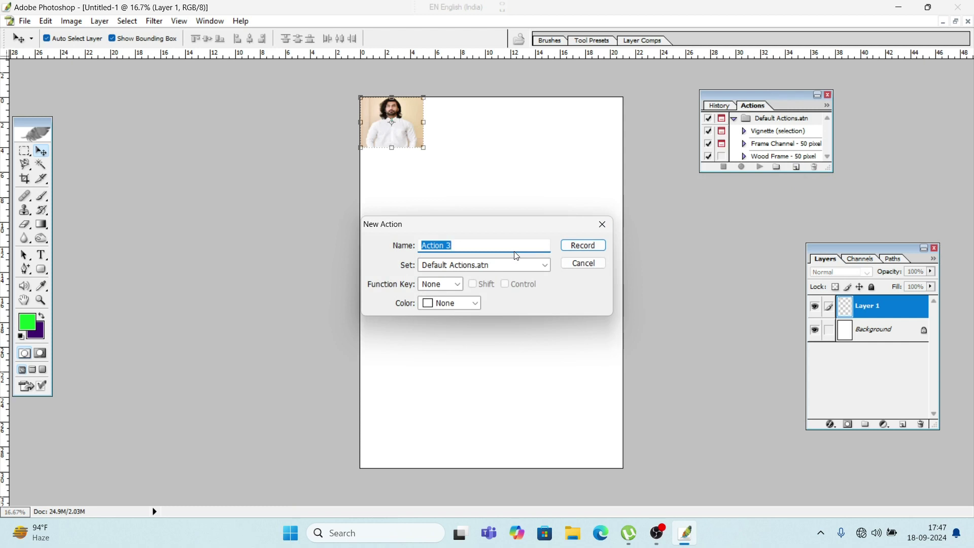
Name the new action 'aa', bind it to Shift+F2, and start recording.
text(aa)
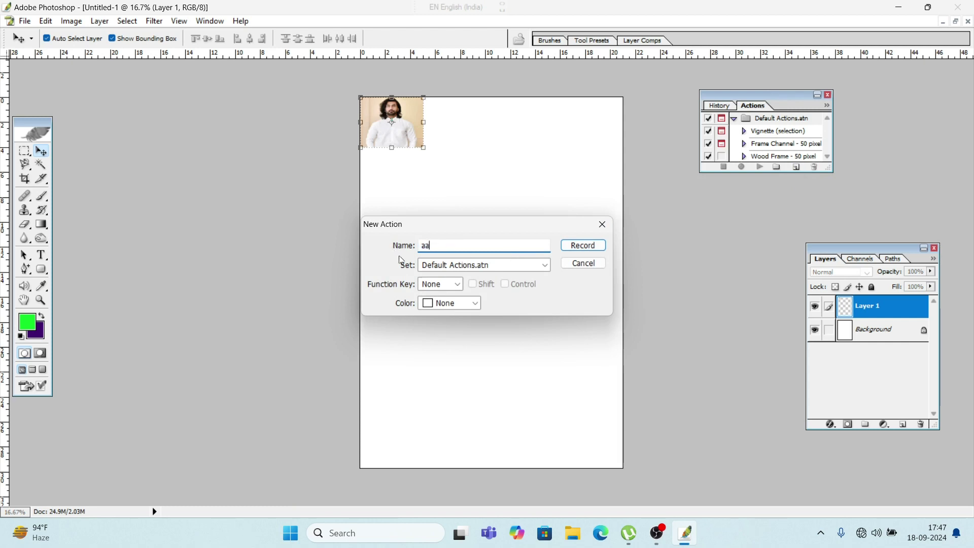
click(457, 285)
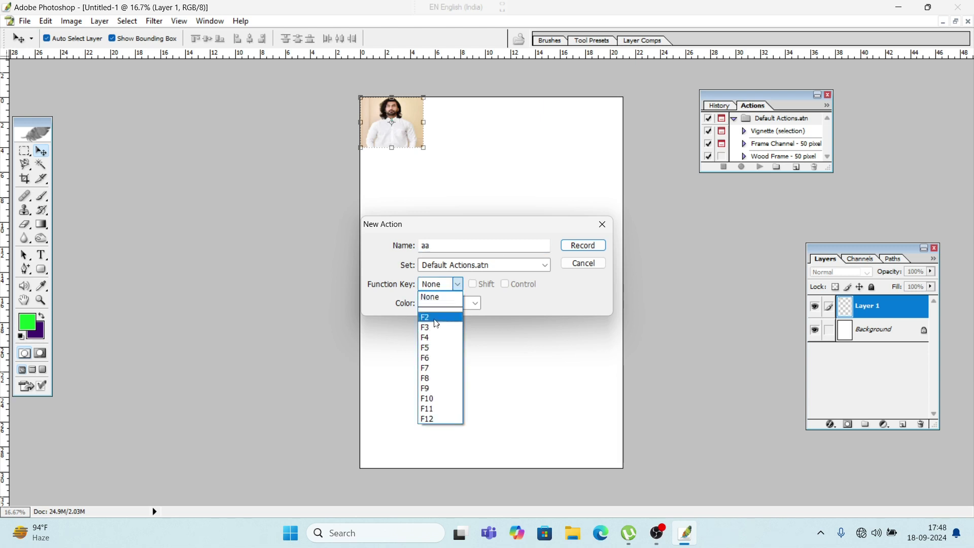
click(434, 318)
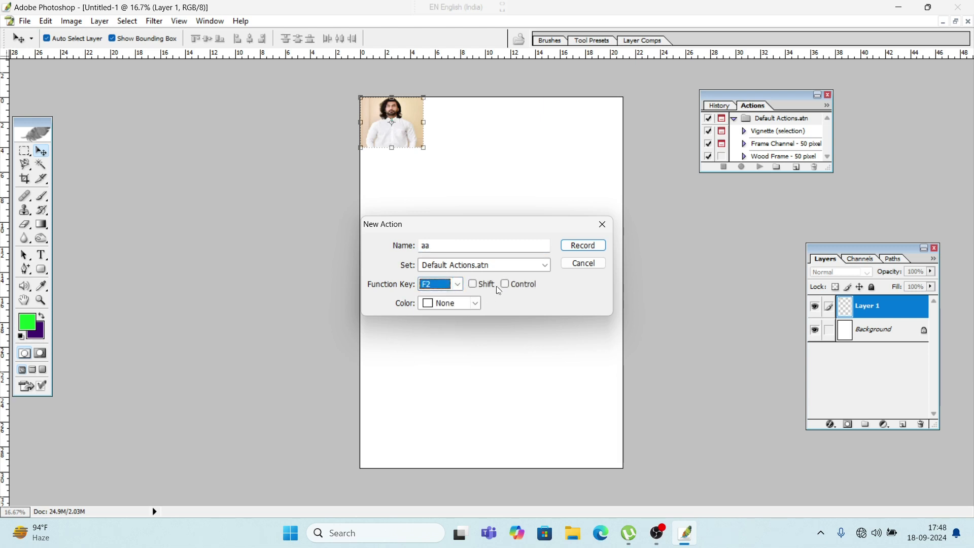
click(473, 284)
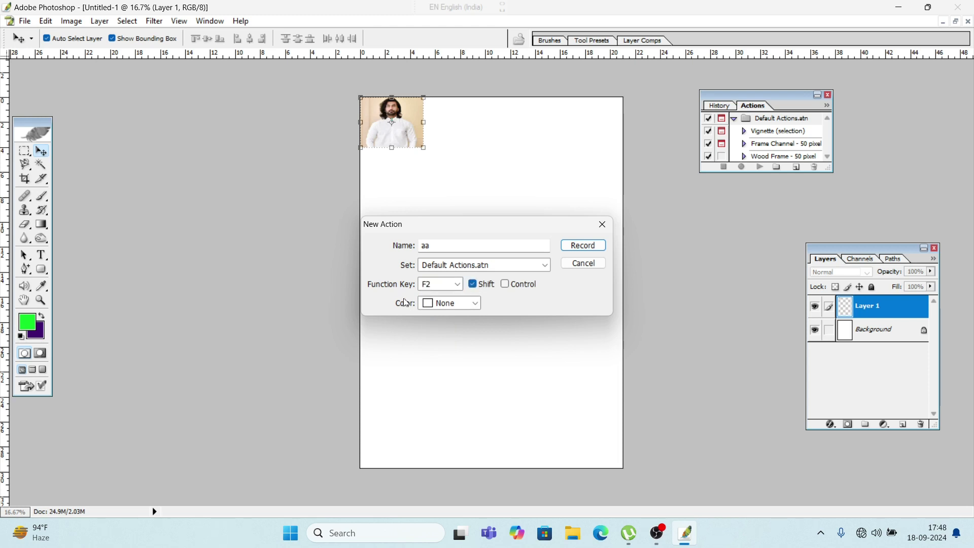
click(583, 245)
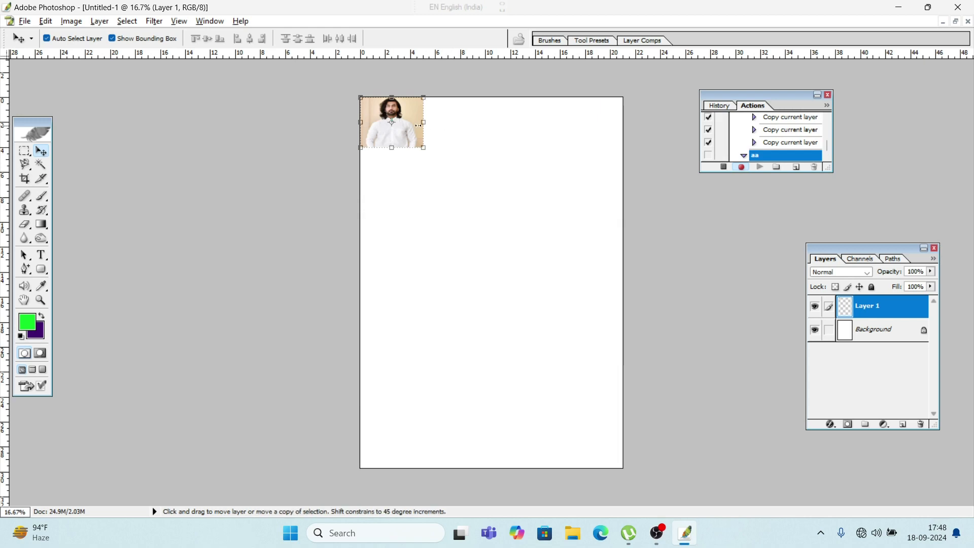
Alt-drag portrait copies into two rows of four using a horizontal guide, then stop recording.
mouse_move(406, 129)
mouse_down()
mouse_move(462, 151)
mouse_move(472, 130)
mouse_move(609, 142)
mouse_move(605, 130)
mouse_up()
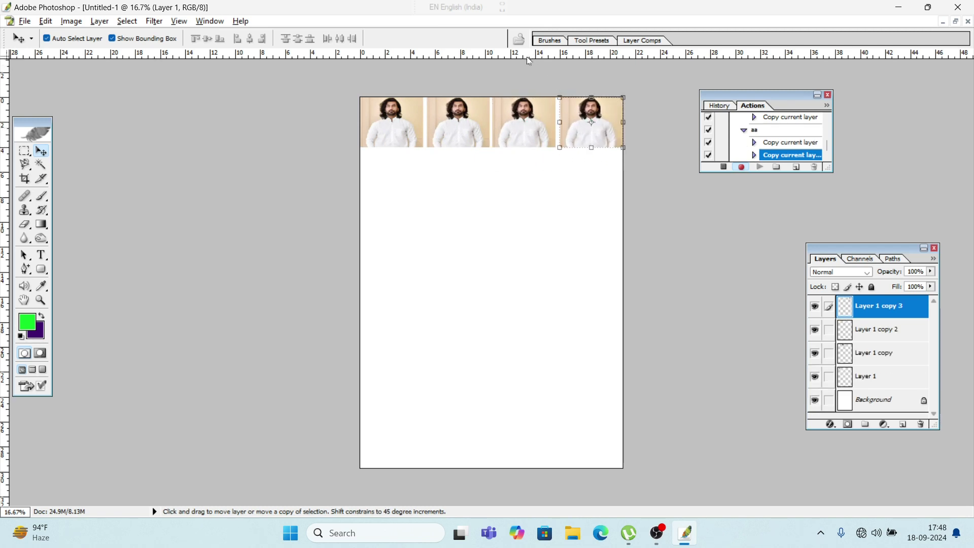
mouse_move(526, 54)
mouse_down()
mouse_move(506, 168)
mouse_move(507, 157)
mouse_up()
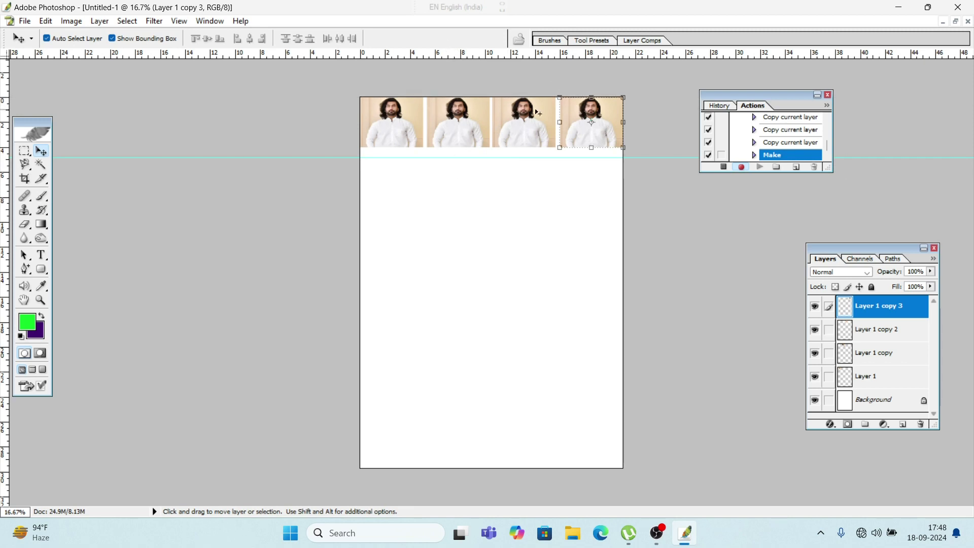
mouse_move(576, 138)
mouse_down()
mouse_move(510, 204)
mouse_move(572, 137)
mouse_up()
key(alt)
mouse_move(580, 131)
mouse_down()
mouse_move(528, 186)
mouse_move(413, 204)
mouse_move(377, 188)
mouse_move(471, 188)
mouse_up()
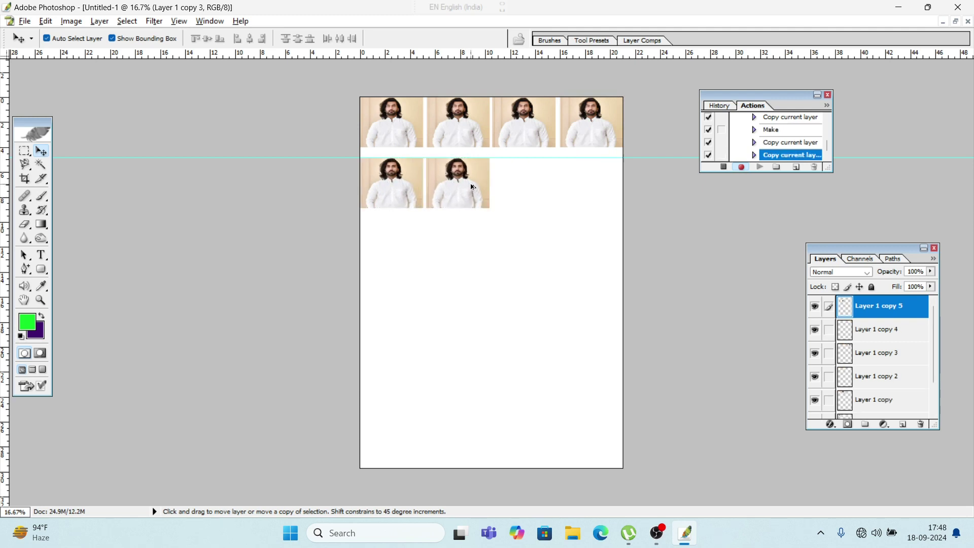
drag(472, 187, 539, 187)
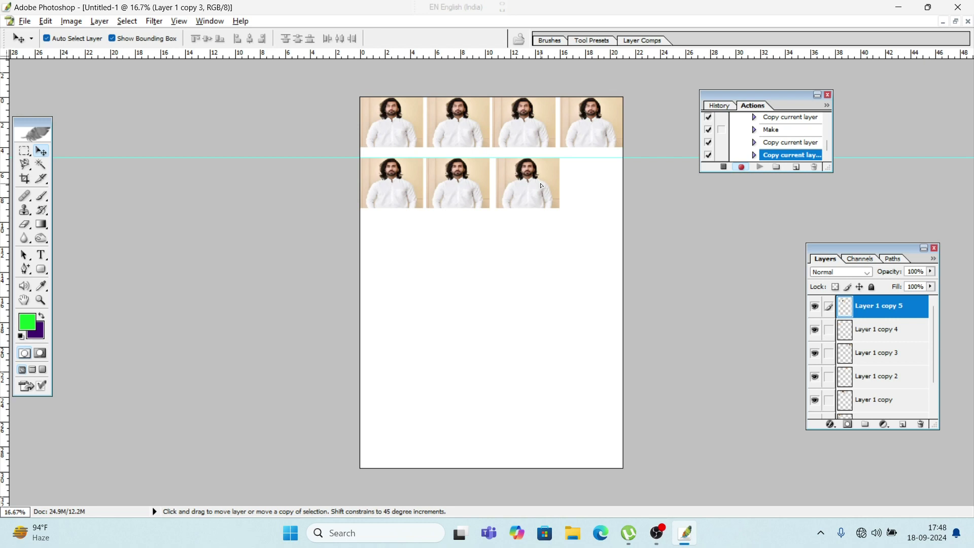
drag(539, 187, 608, 184)
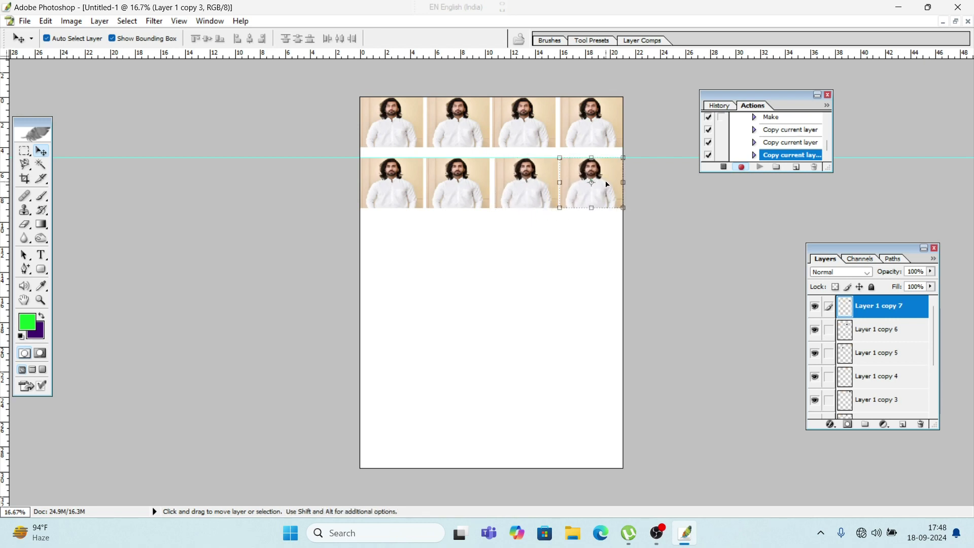
click(725, 168)
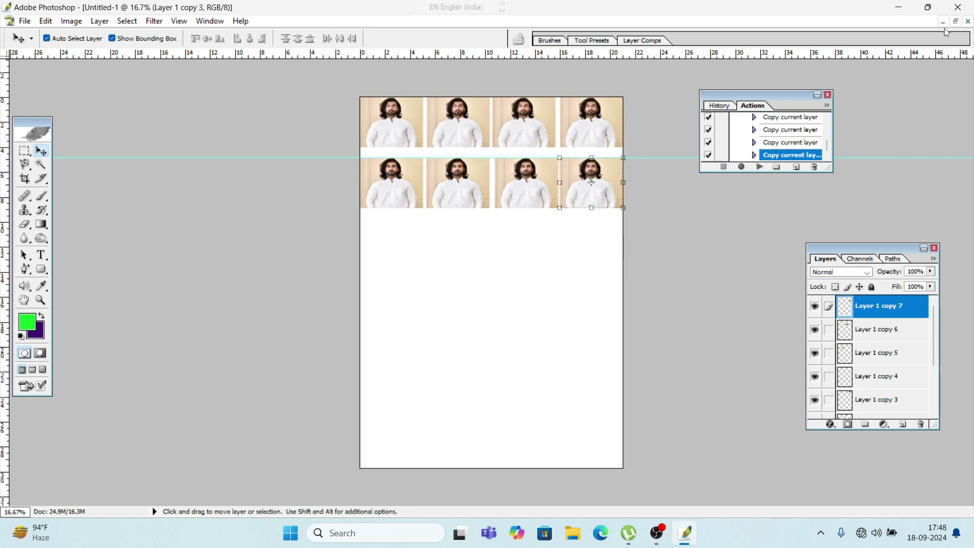
Close the A4 photo sheet and sexod_512.jpg without saving either.
click(956, 21)
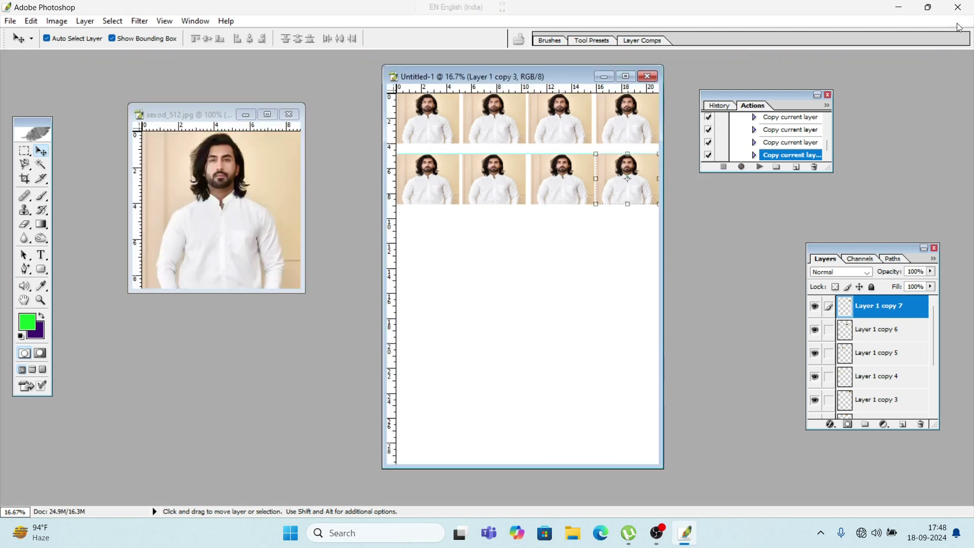
click(650, 77)
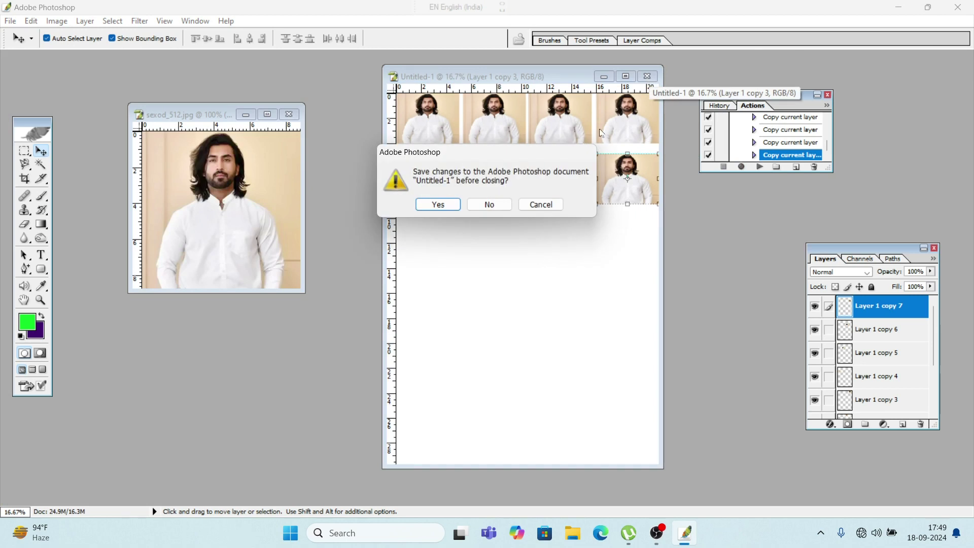
click(489, 203)
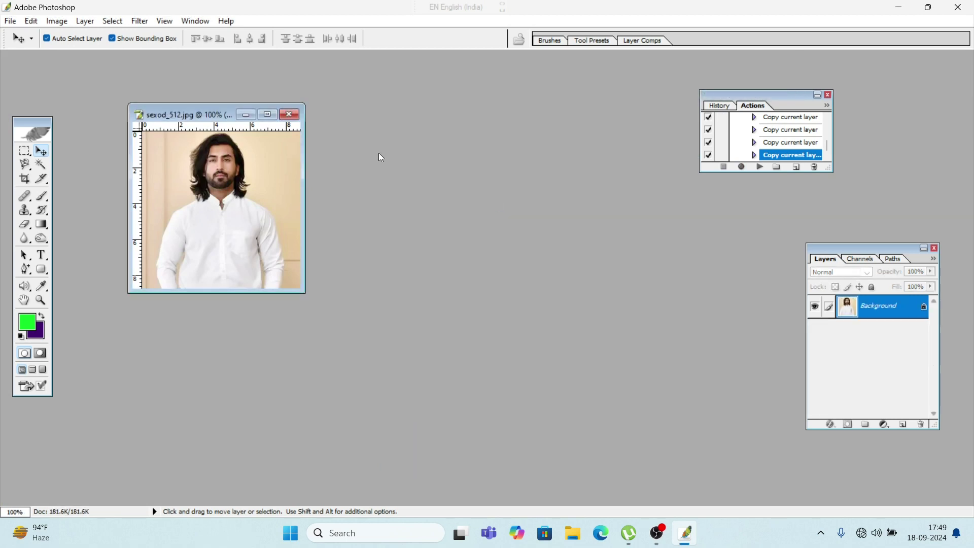
click(283, 117)
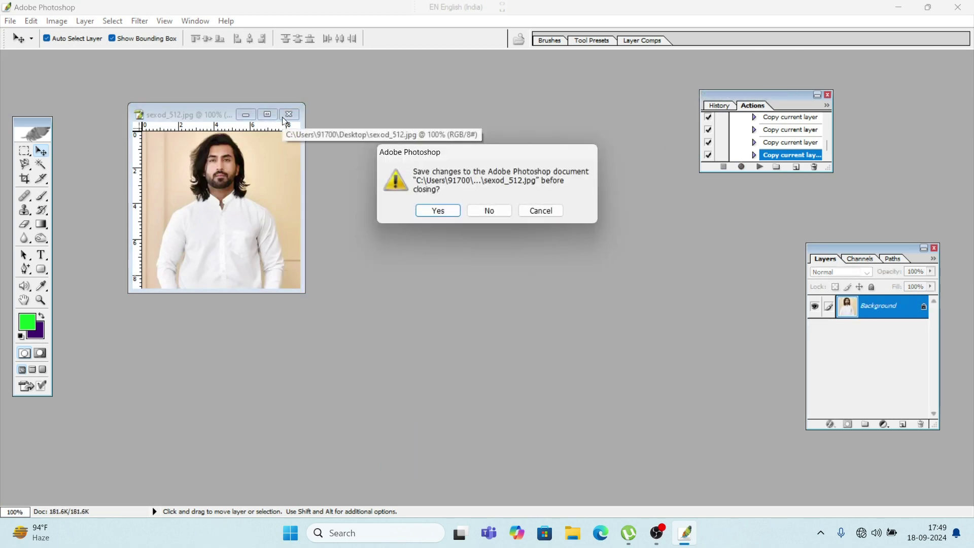
click(493, 211)
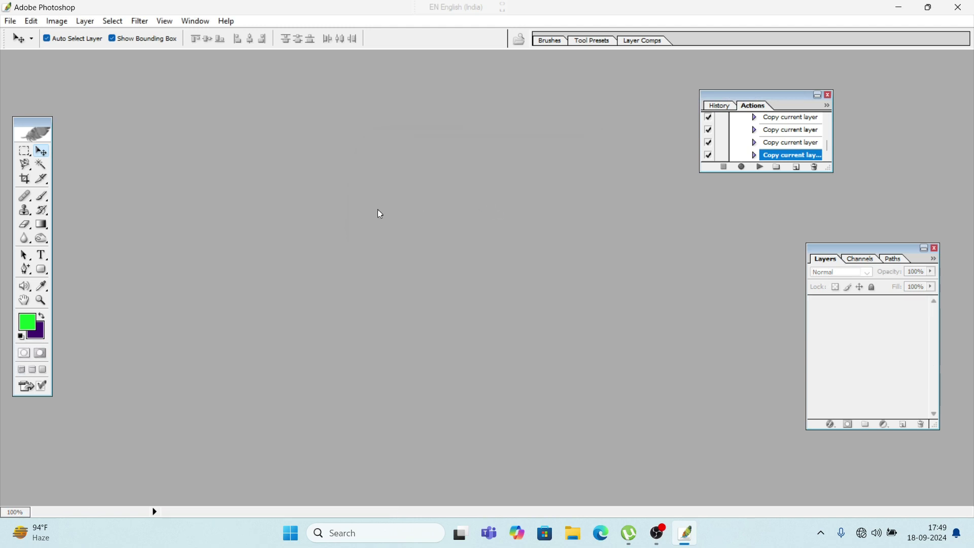
key(ctrl+o)
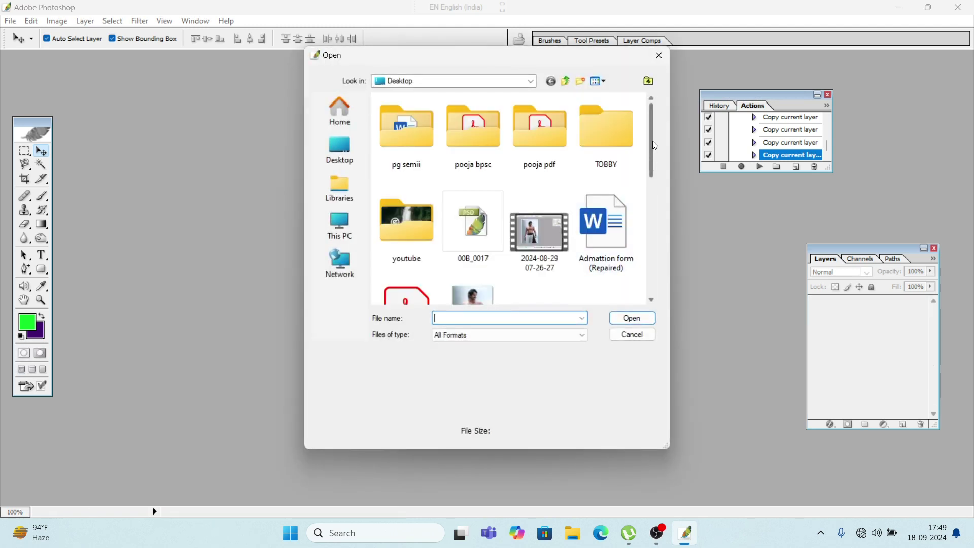
Open awesome-muscular-south-hero….jpg from the Desktop and move its window into the workspace.
drag(652, 170, 654, 212)
scroll(655, 212, up, 2)
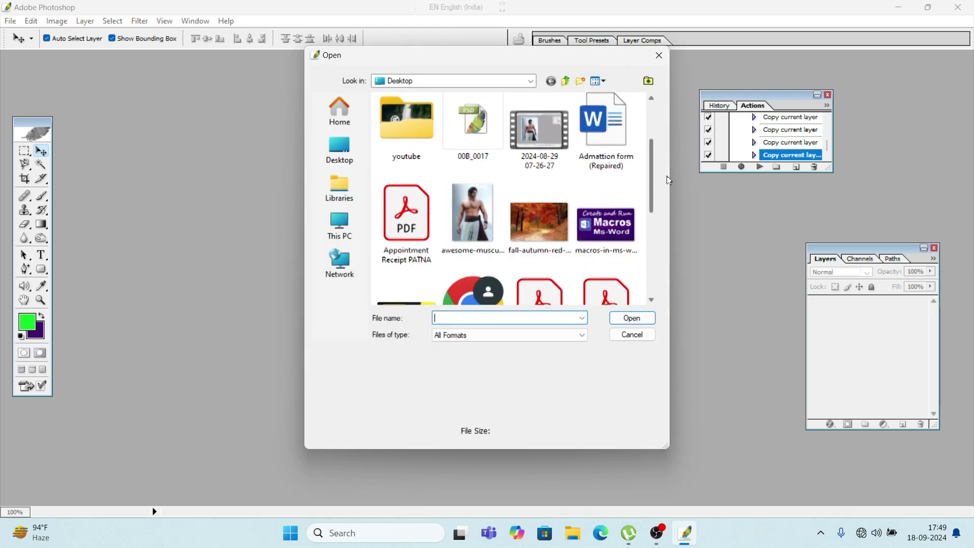
click(502, 242)
click(634, 320)
drag(171, 63, 301, 80)
Crop the new photo to the man's head and upper chest.
click(25, 178)
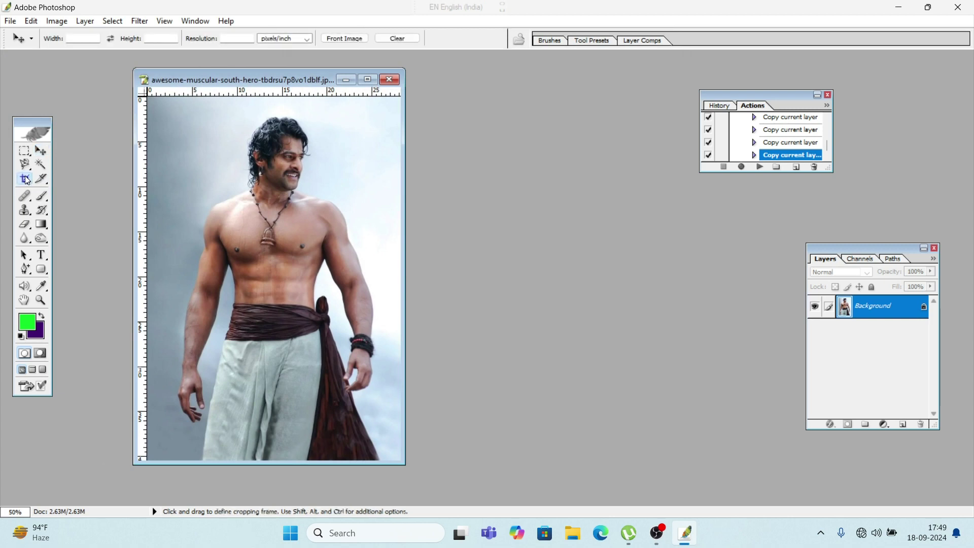
drag(168, 113, 376, 276)
drag(376, 276, 379, 277)
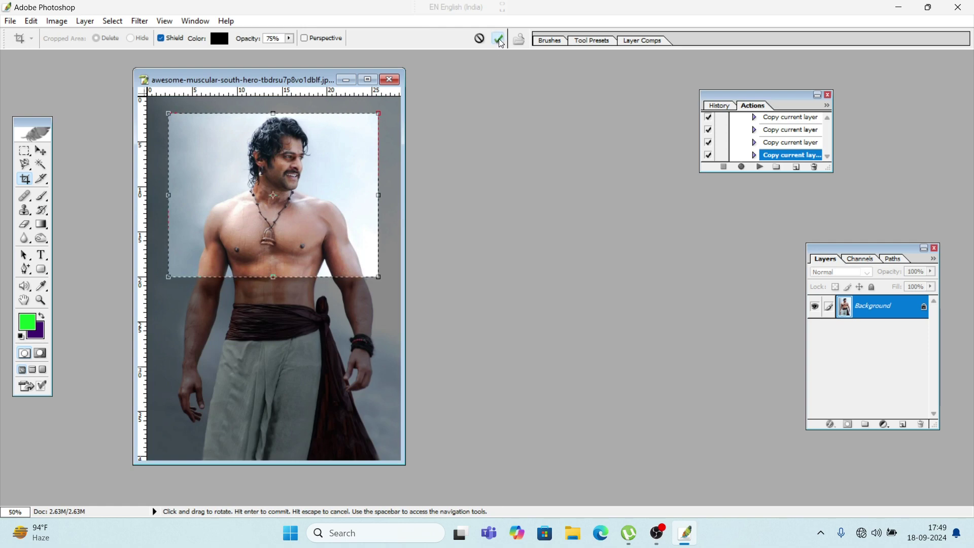
click(498, 39)
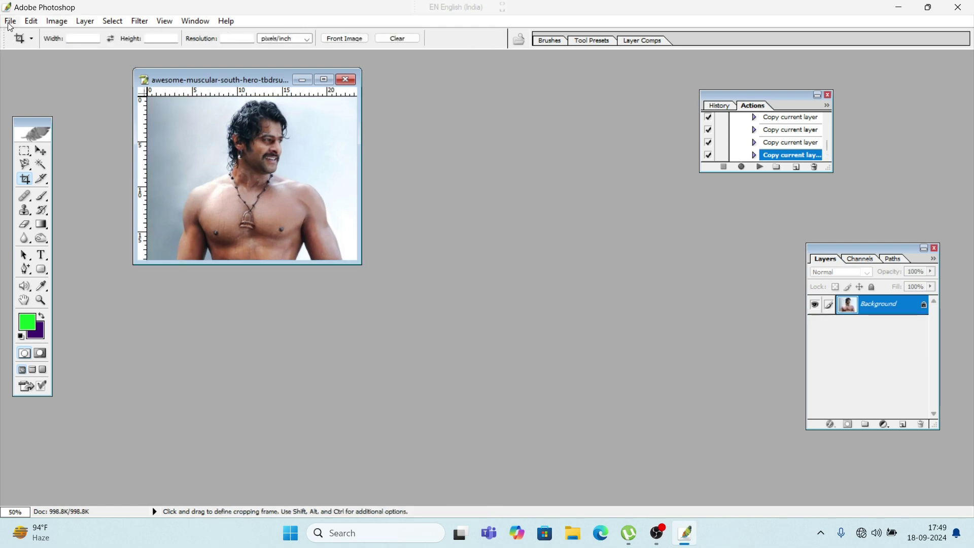
click(10, 21)
Create a blank A4 document and drag the cropped photo onto it.
click(33, 39)
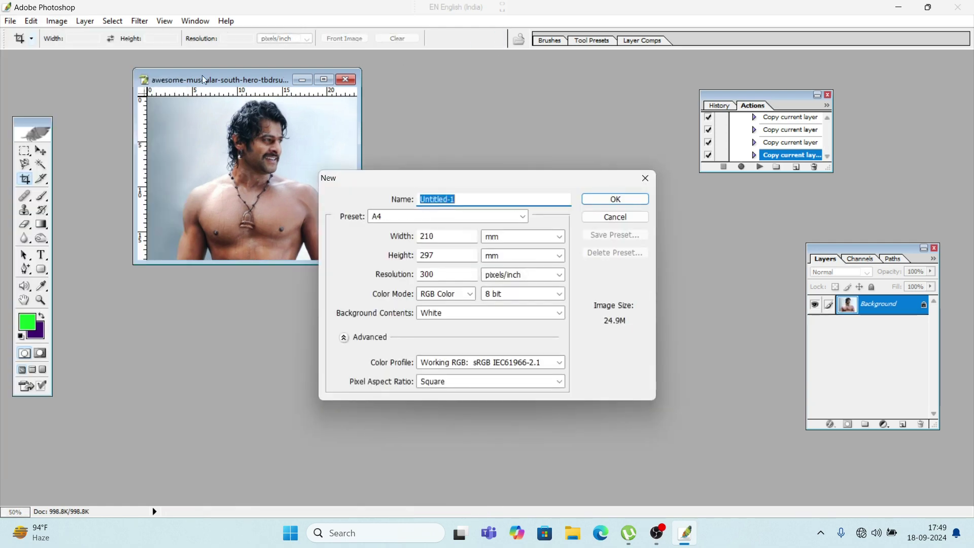
click(605, 204)
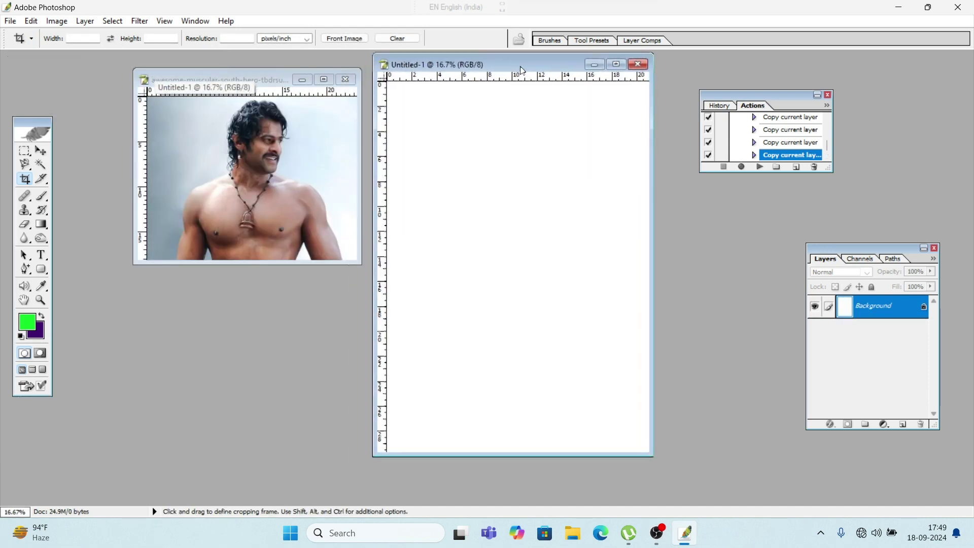
drag(157, 74, 538, 86)
click(41, 151)
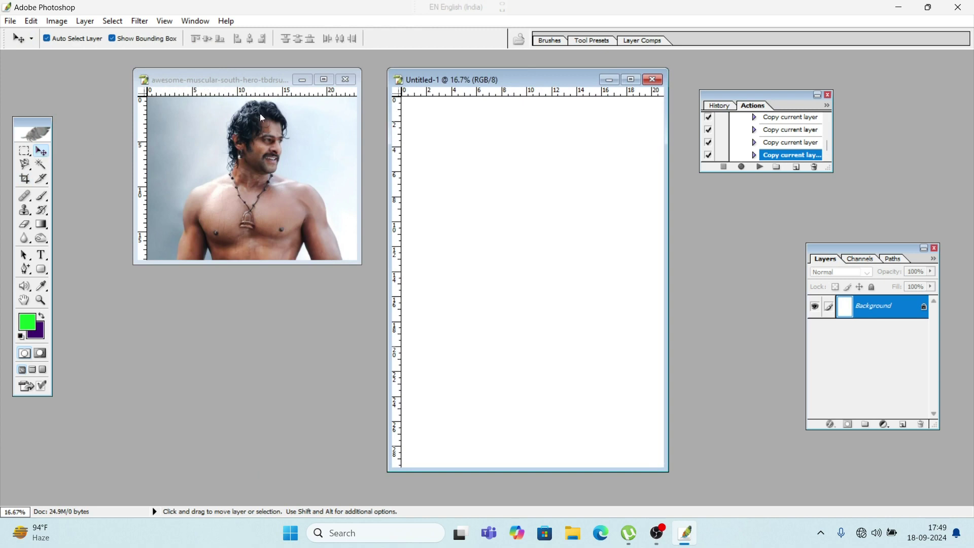
click(267, 114)
drag(289, 148, 467, 135)
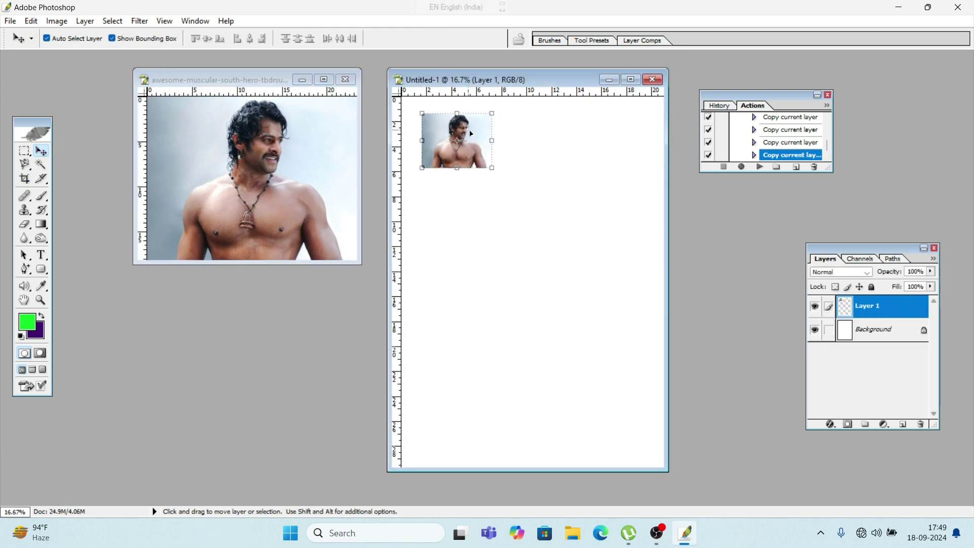
Move the photo to the page's top-left corner, shrinking it to about 92% width and slightly shorter.
key(ctrl+t)
drag(477, 146, 457, 129)
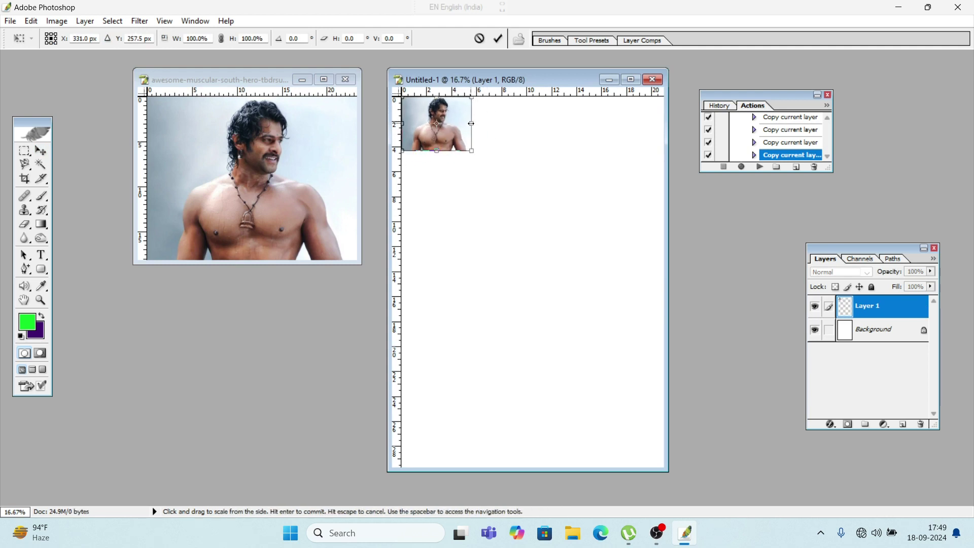
drag(471, 124, 465, 123)
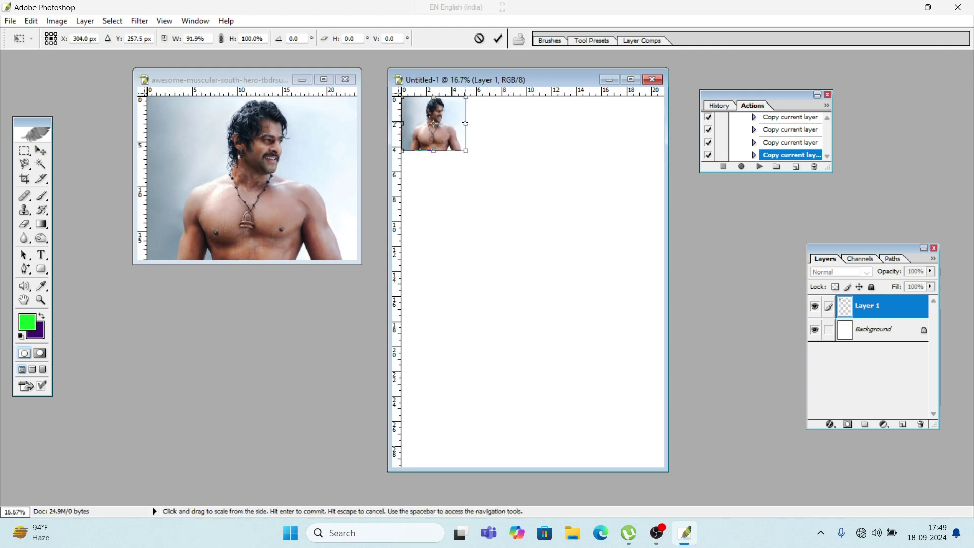
drag(434, 151, 433, 147)
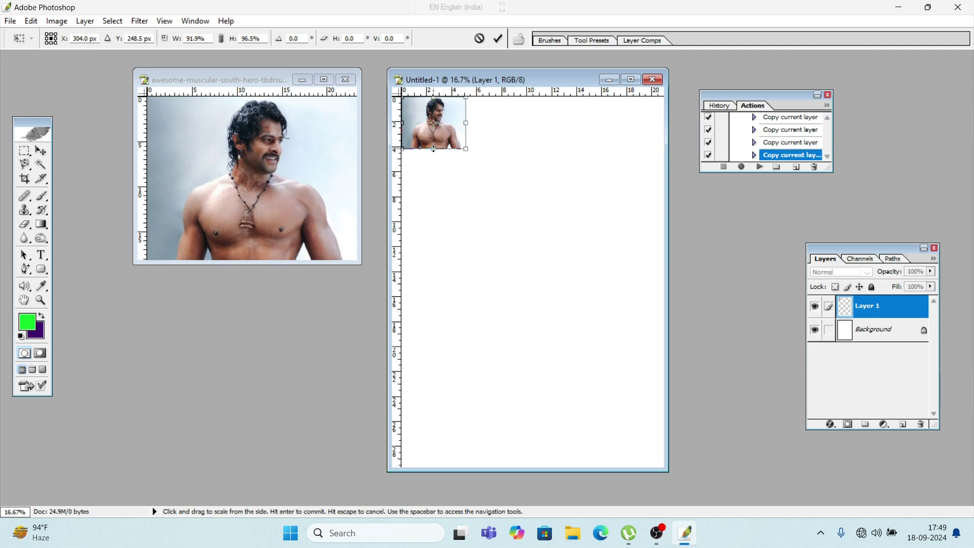
click(493, 38)
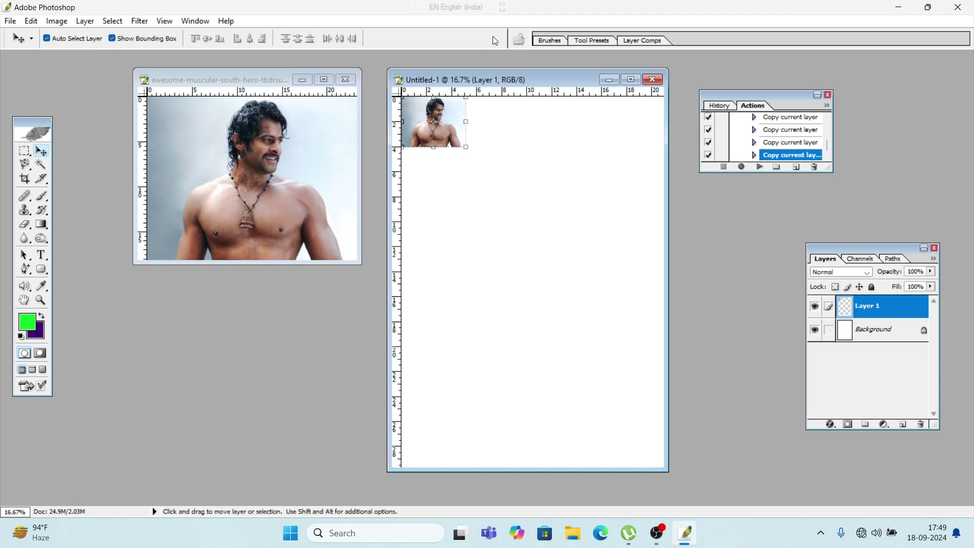
key(shift)
Run the aa action (Shift+F2) to tile eight copies, then close the source photo without saving.
key(F2)
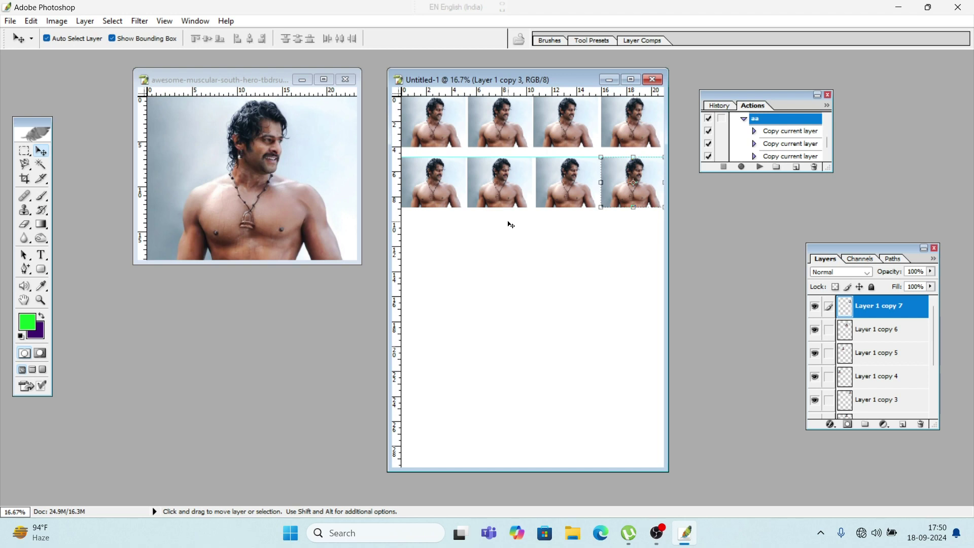
click(347, 82)
click(489, 210)
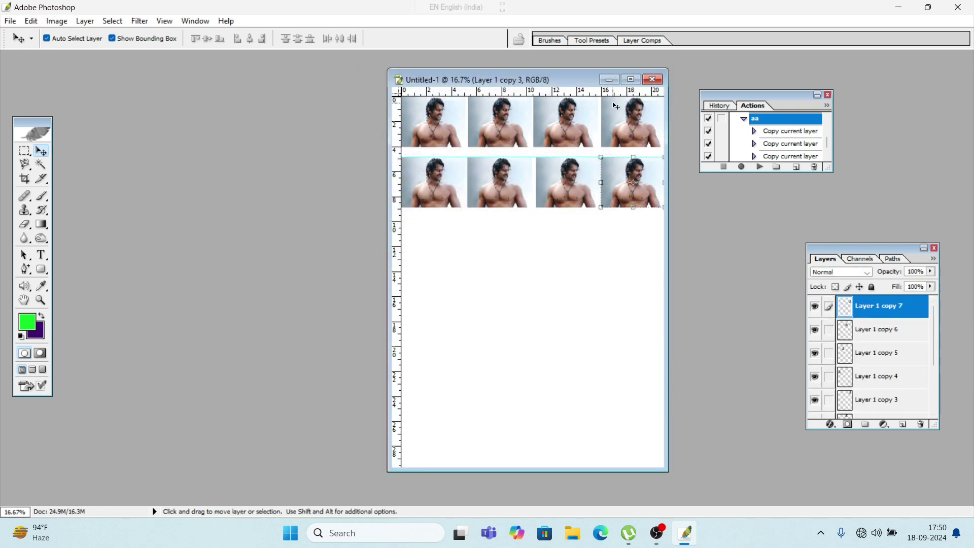